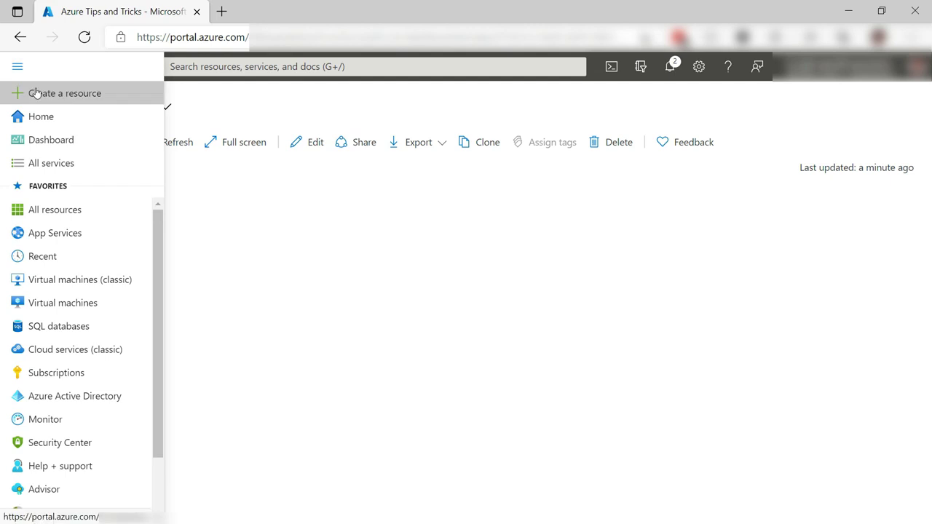
# - Search the marketplace for 'dev test' and open the DevTest Labs offering
pyautogui.click(18, 93)
pyautogui.write('dev test')
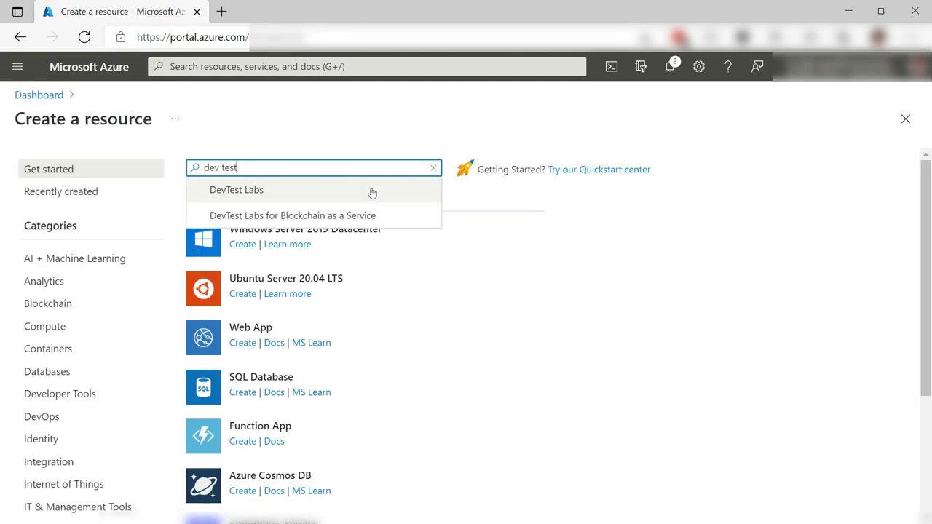
pyautogui.click(372, 192)
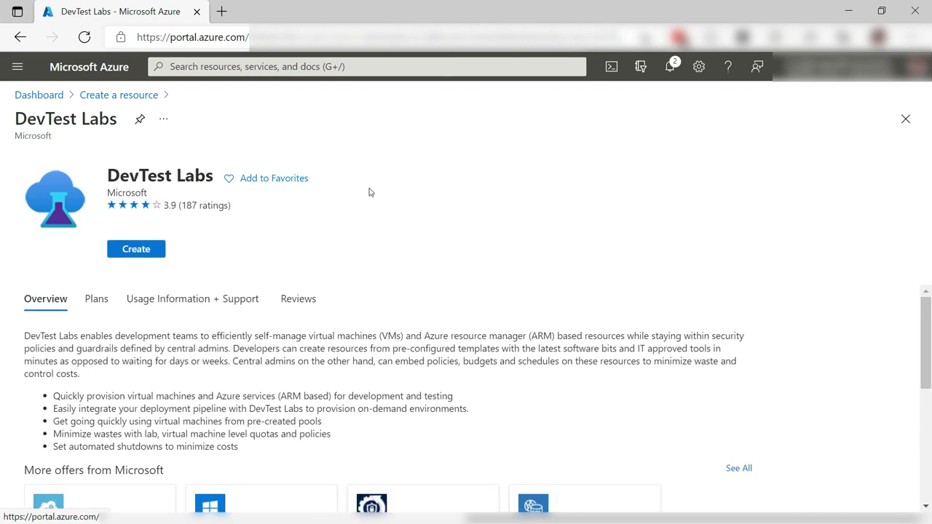
# - Create a lab named tipslab in resource group azuretipsandtricks, then continue to auto-shutdown
pyautogui.click(152, 251)
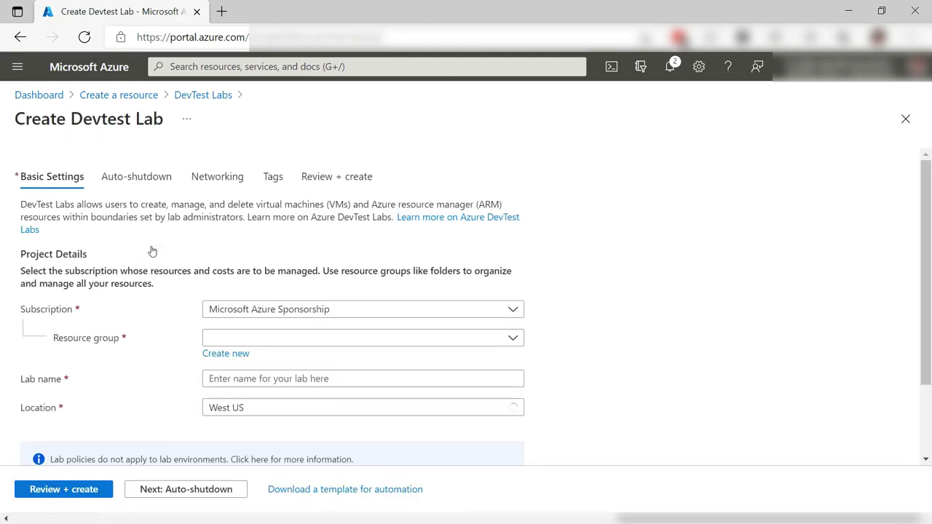
pyautogui.click(511, 341)
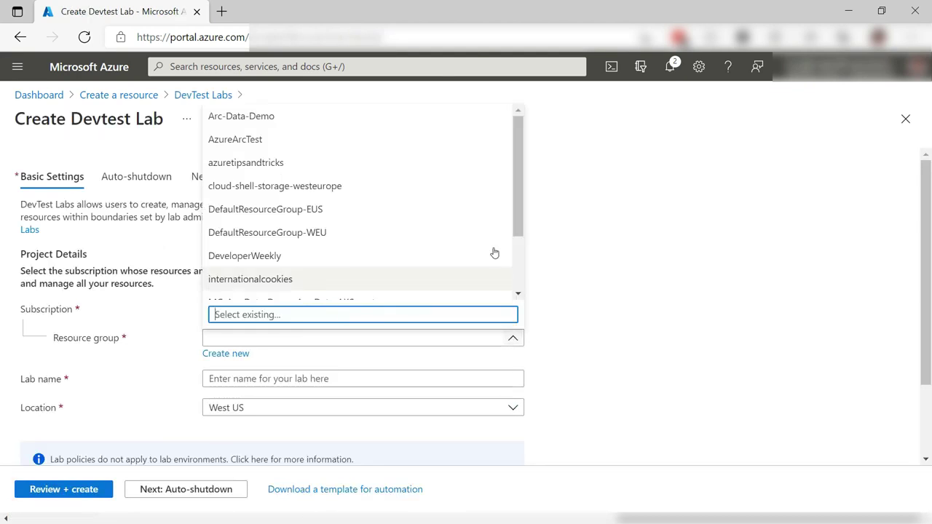
pyautogui.click(449, 172)
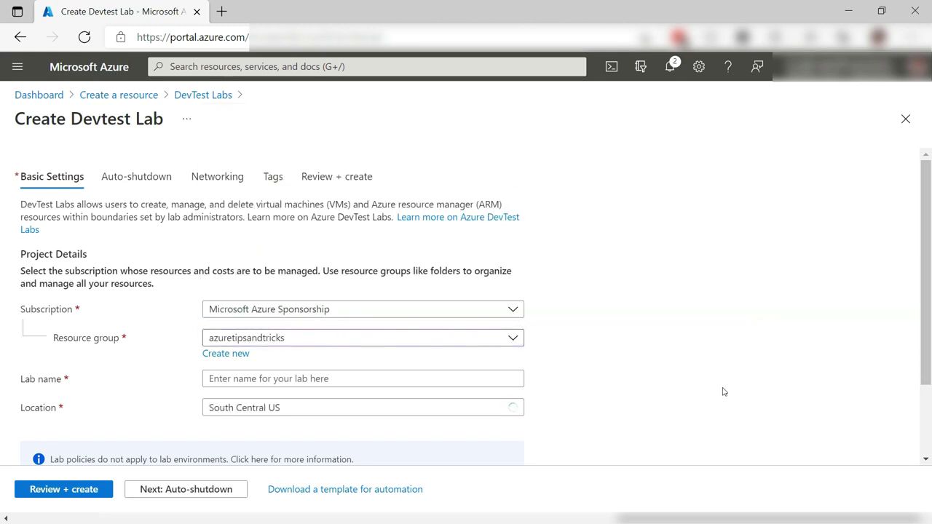
pyautogui.click(513, 377)
pyautogui.write('tipslab')
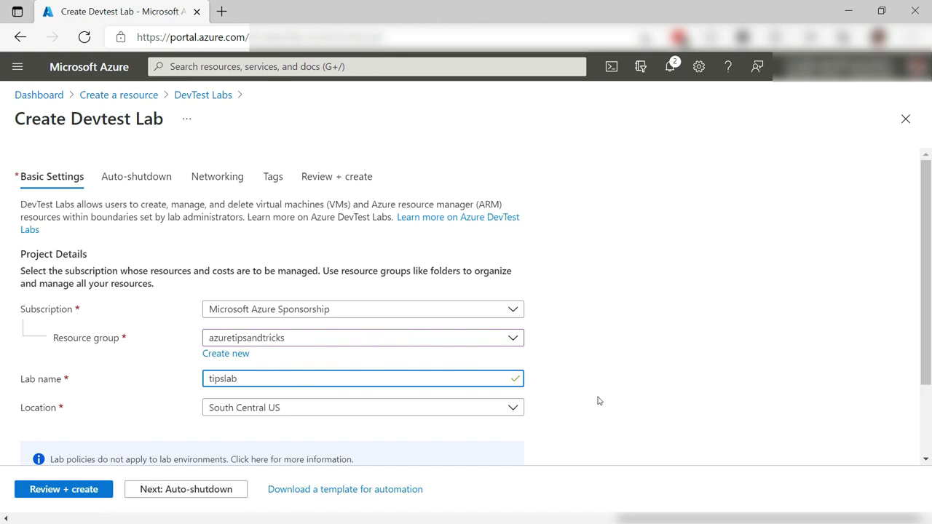
pyautogui.scroll(-2, 601, 401)
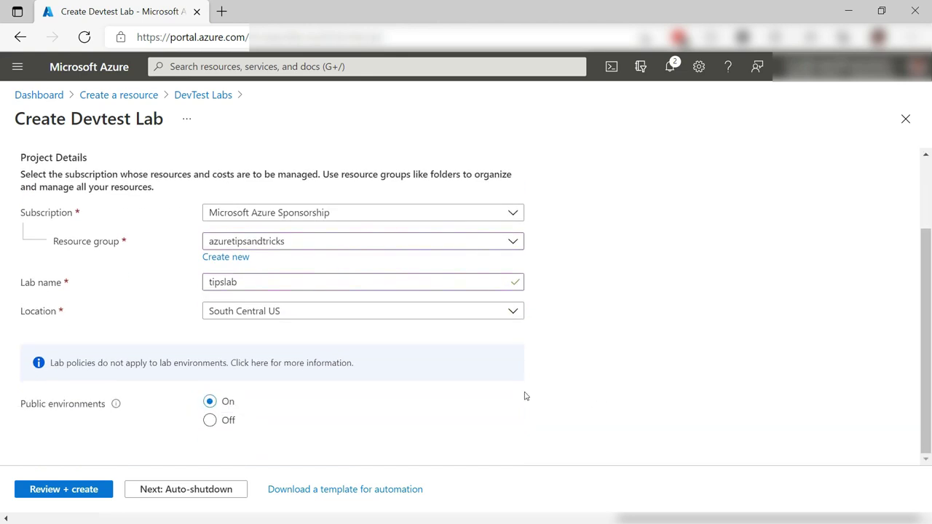
pyautogui.click(187, 490)
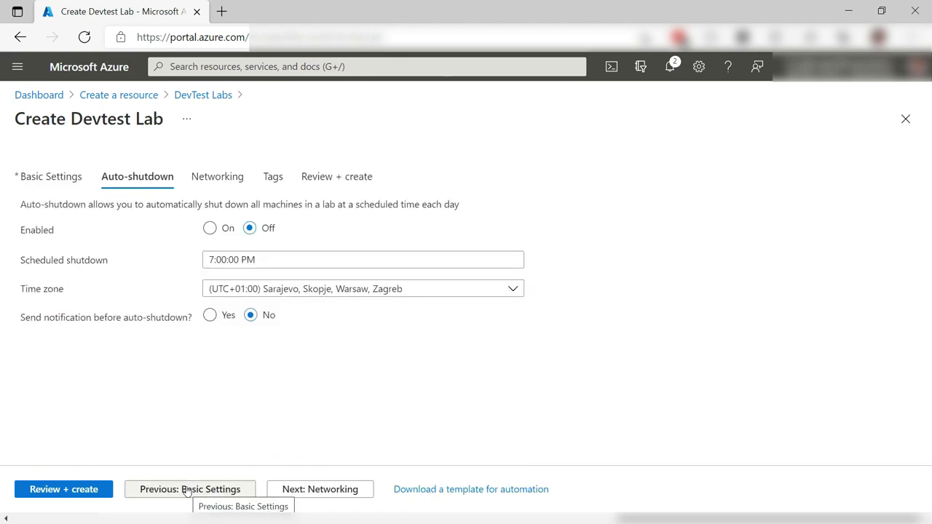
# - Enable auto-shutdown in Pacific Time and create the tipslab lab
pyautogui.click(211, 228)
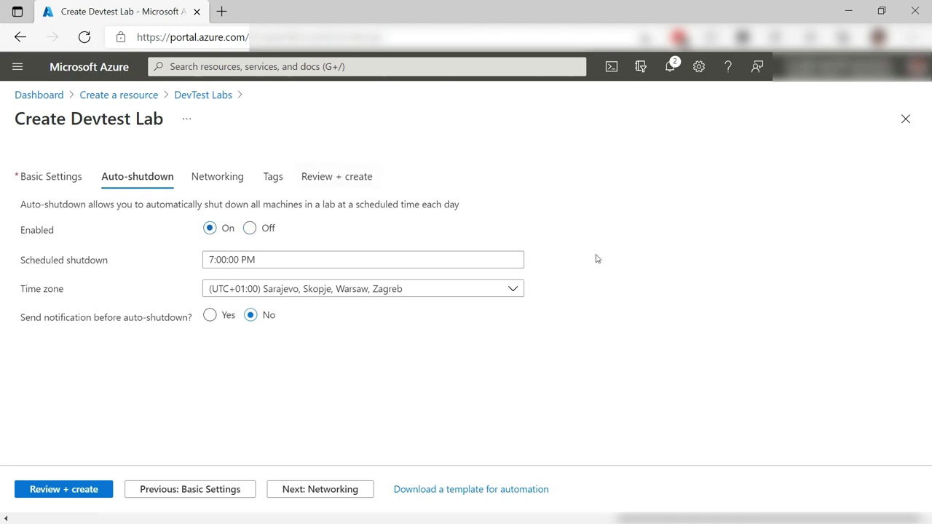
pyautogui.click(513, 290)
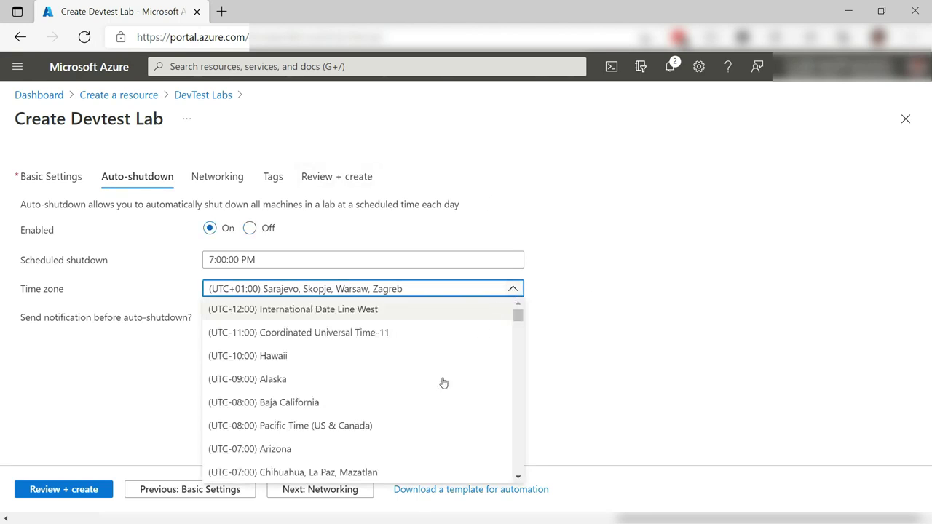
pyautogui.click(393, 428)
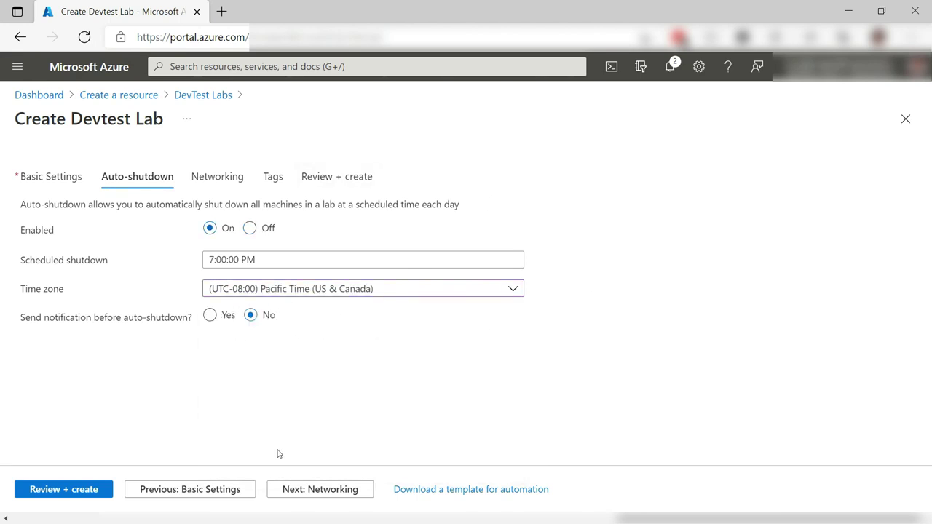
pyautogui.click(284, 491)
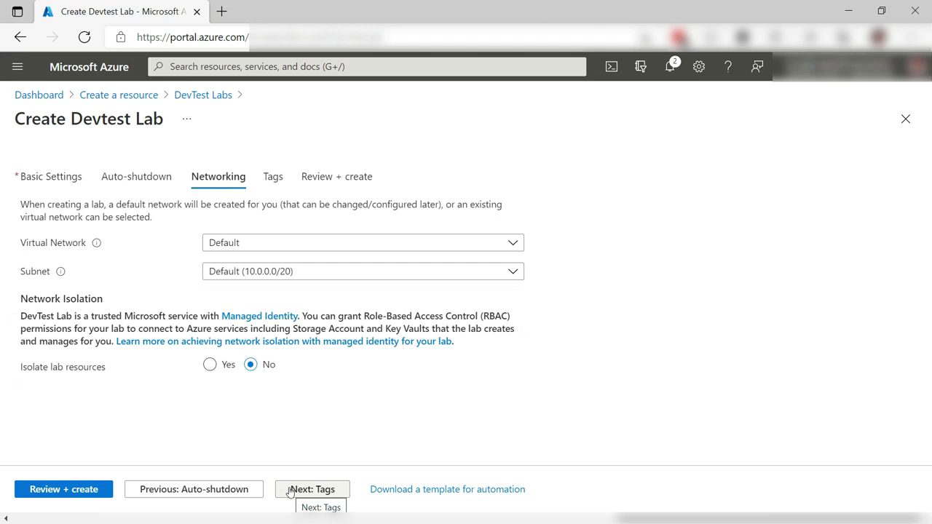
pyautogui.click(30, 489)
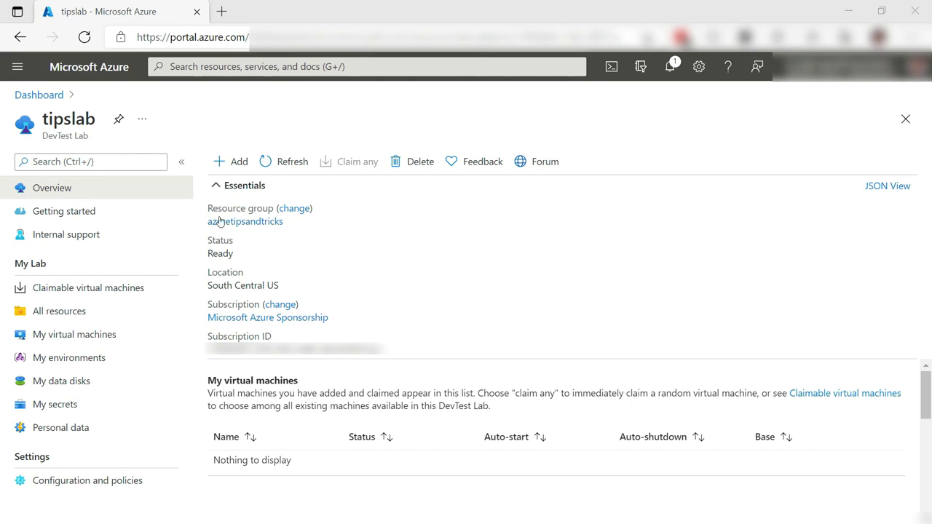
# - Add a lab VM based on the Visual Studio 2019 Community image, filtering bases by 'visual'
pyautogui.click(228, 162)
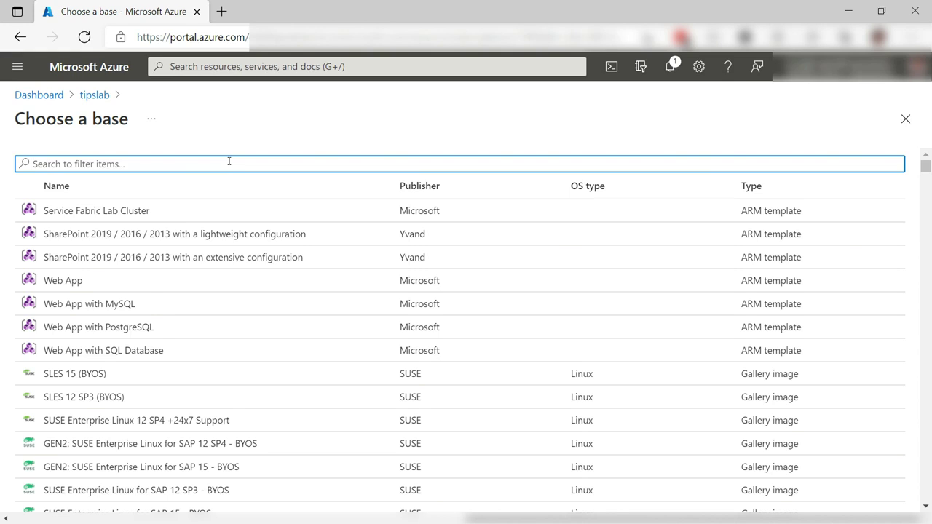
pyautogui.write('visual')
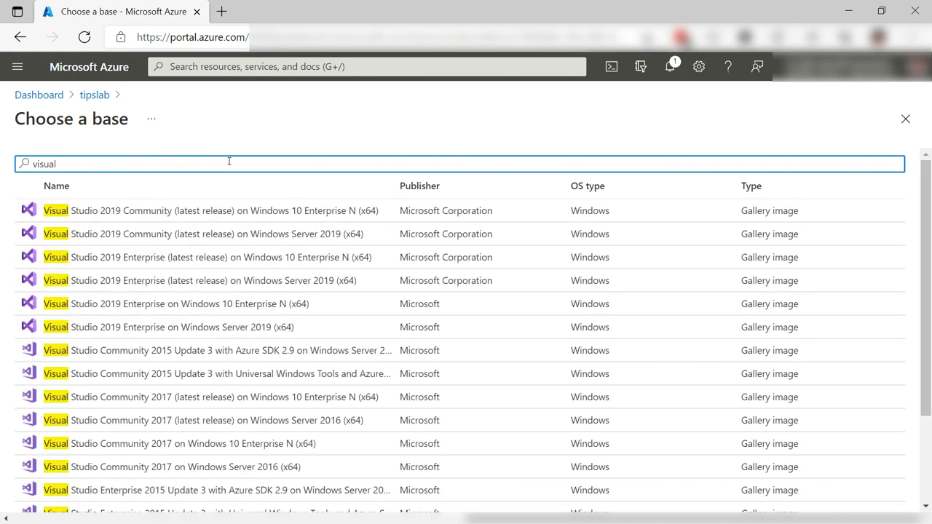
pyautogui.click(270, 210)
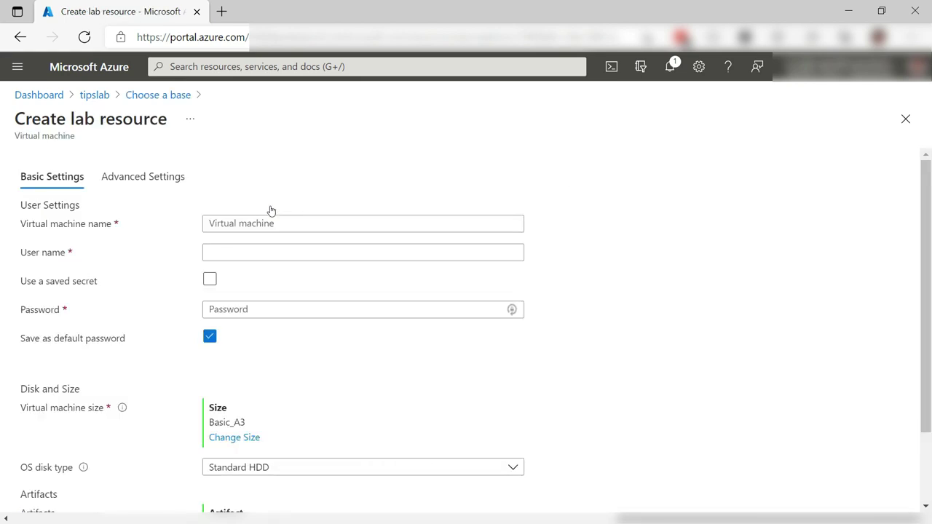
# - Name the VM lab001 and enter its user name and password
pyautogui.write('lab001')
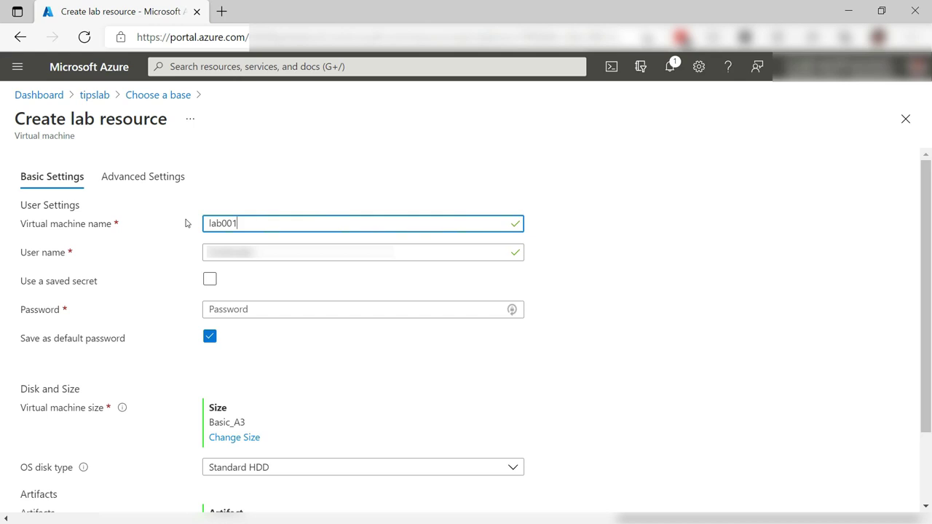
pyautogui.press('Tab')
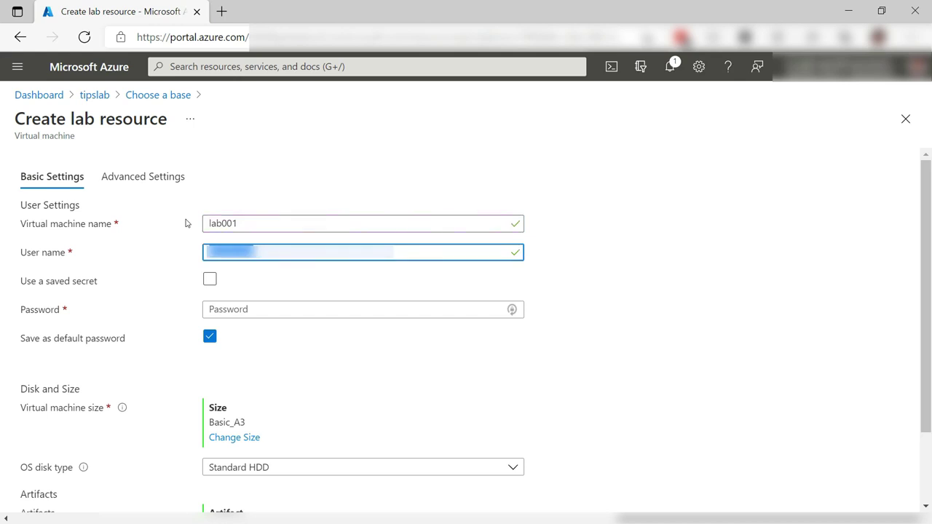
pyautogui.write('labuser')
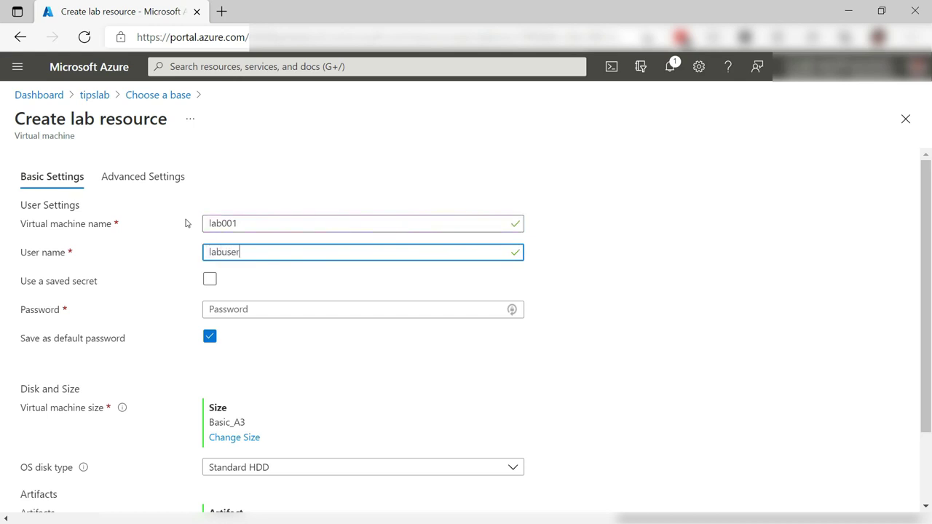
pyautogui.click(328, 303)
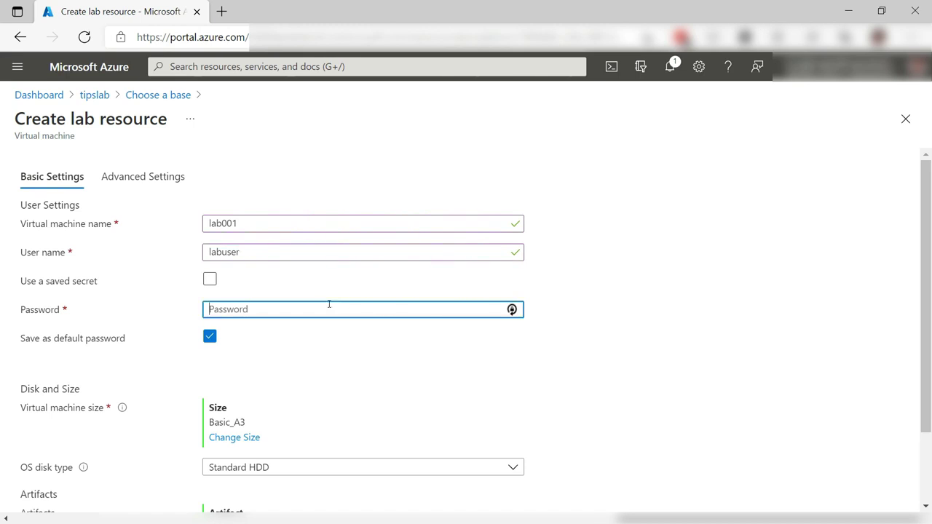
pyautogui.write('Password123!')
# - Set the VM size to Standard_DS2_v2 and go to the artifact list
pyautogui.scroll(-2, 357, 393)
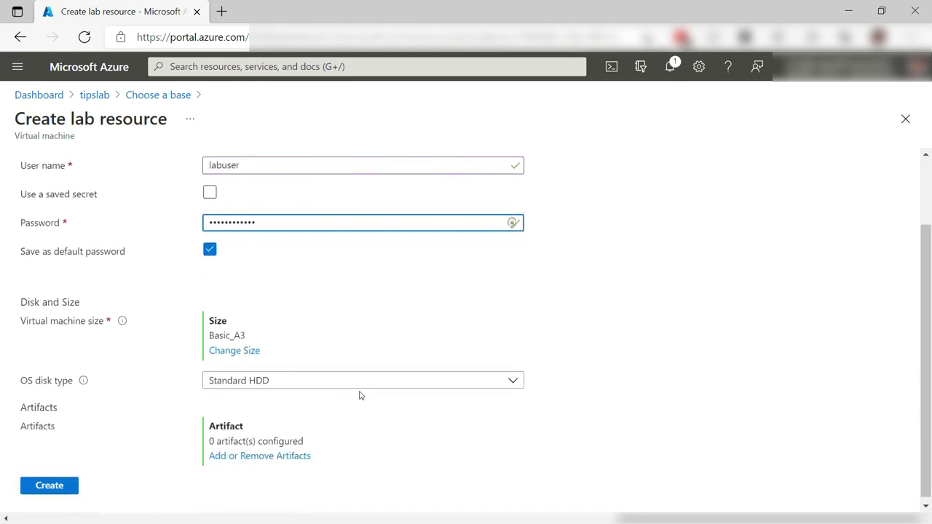
pyautogui.click(247, 348)
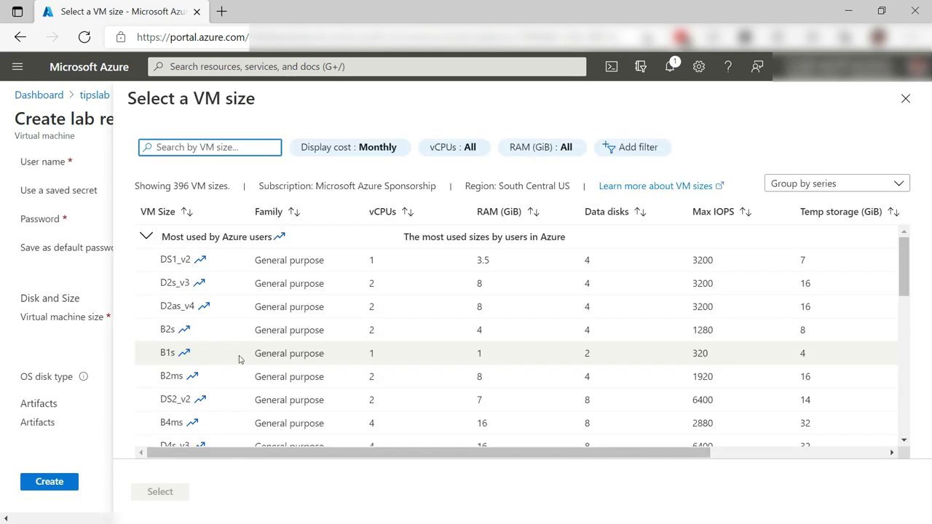
pyautogui.click(232, 399)
pyautogui.click(168, 495)
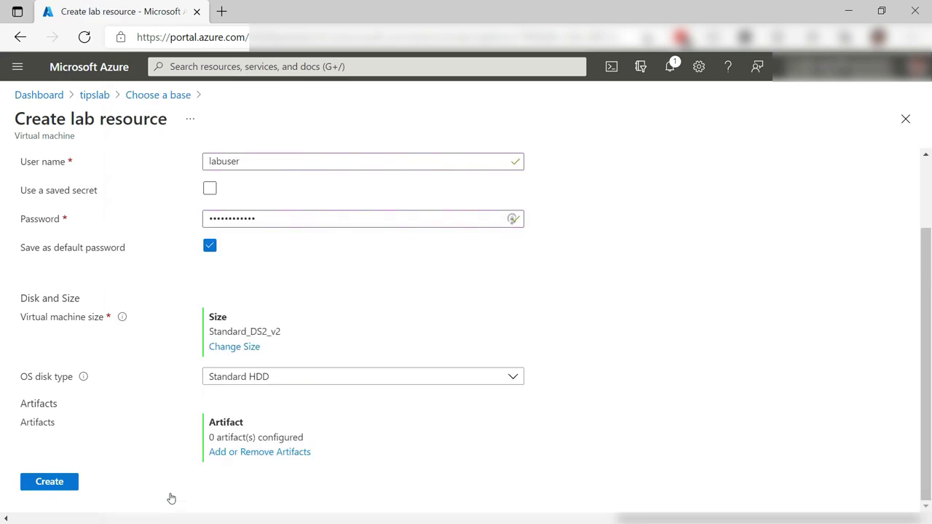
pyautogui.click(295, 453)
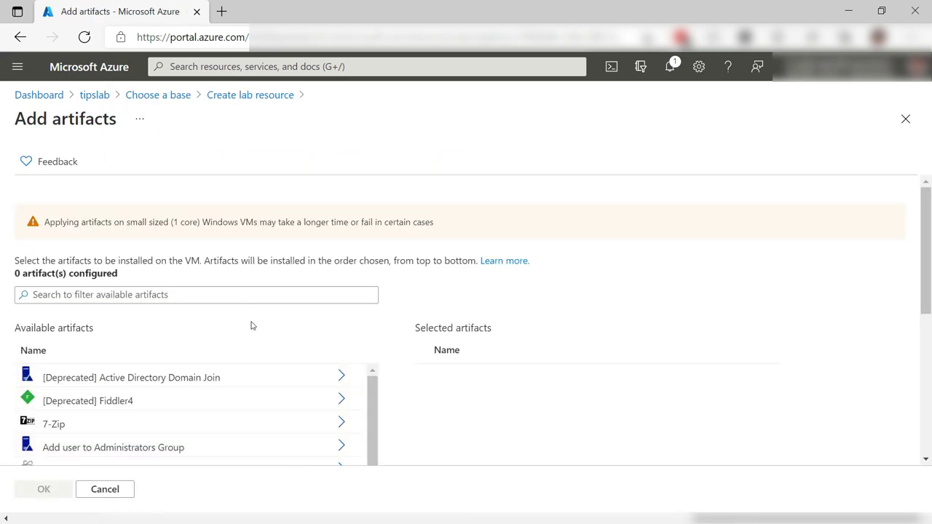
# - Search for 'notepad' and add the Notepad++ artifact
pyautogui.click(235, 295)
pyautogui.write('notepad')
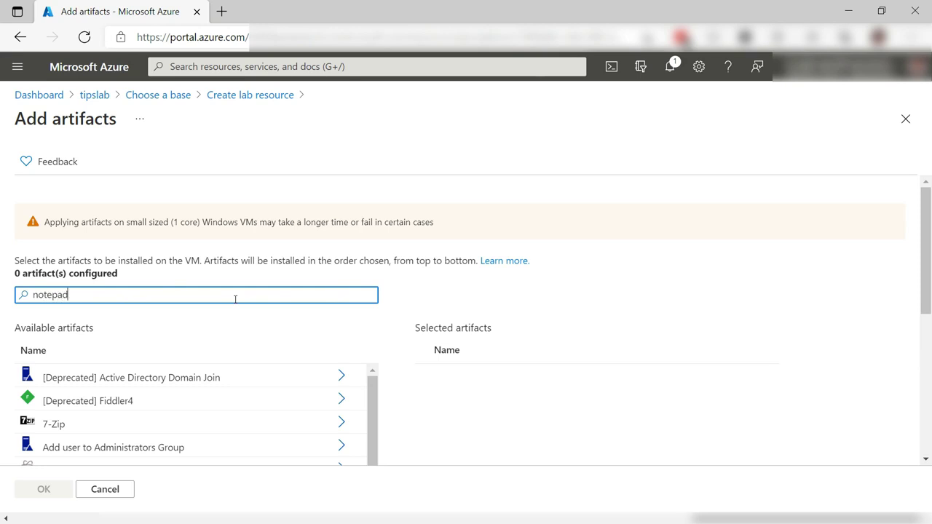
pyautogui.click(352, 379)
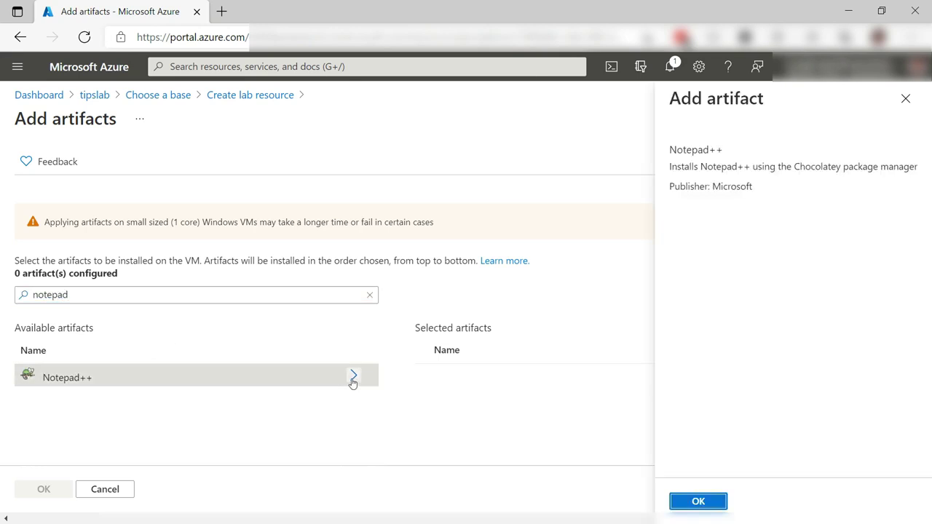
pyautogui.moveTo(169, 294); pyautogui.dragTo(15, 295)
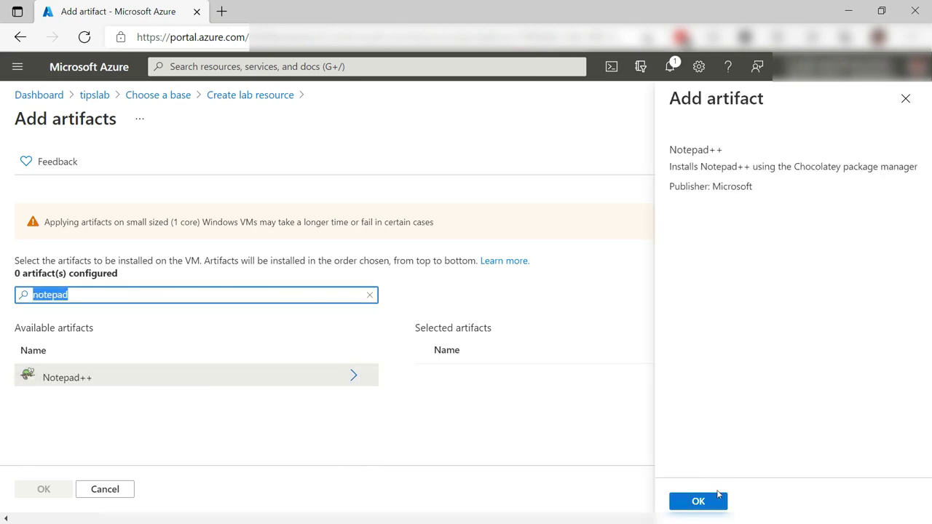
pyautogui.click(718, 498)
# - Add the Node JS and Visual Studio Code artifacts and confirm all three
pyautogui.write('node')
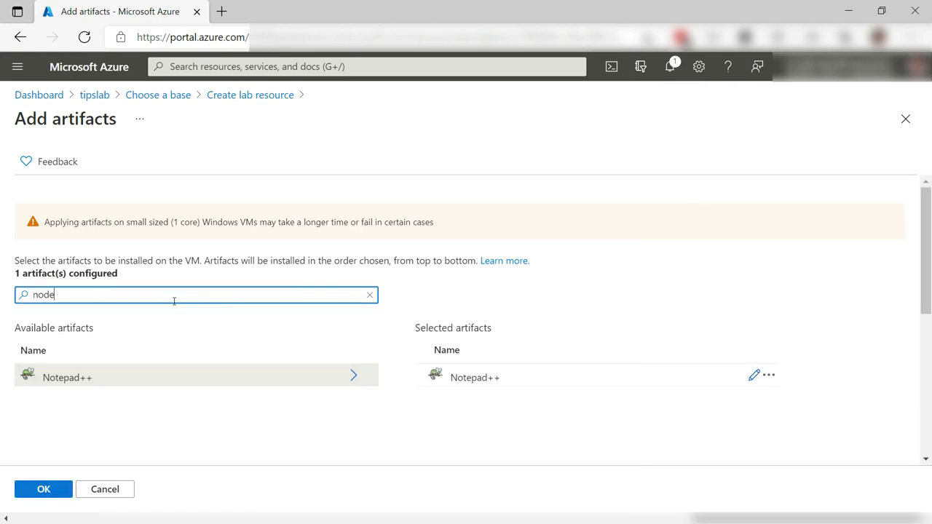
pyautogui.click(352, 376)
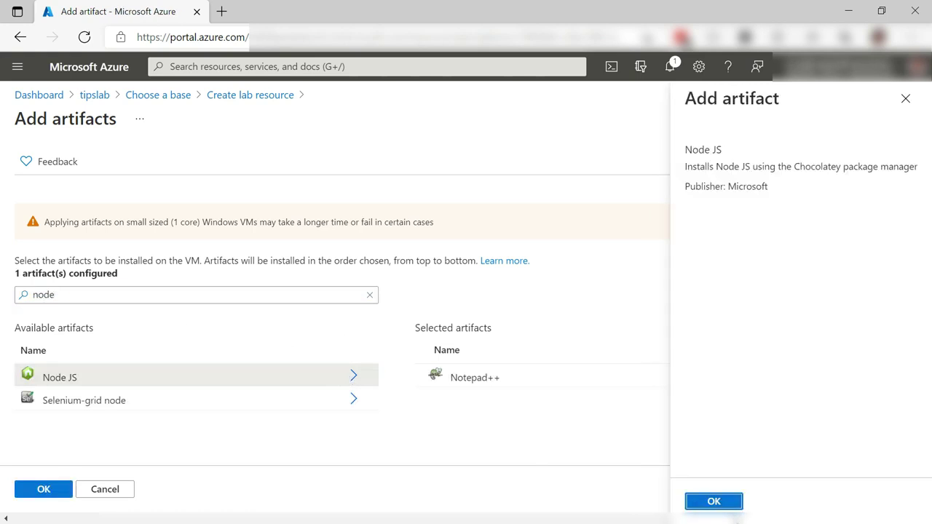
pyautogui.click(721, 503)
pyautogui.write('visual stu')
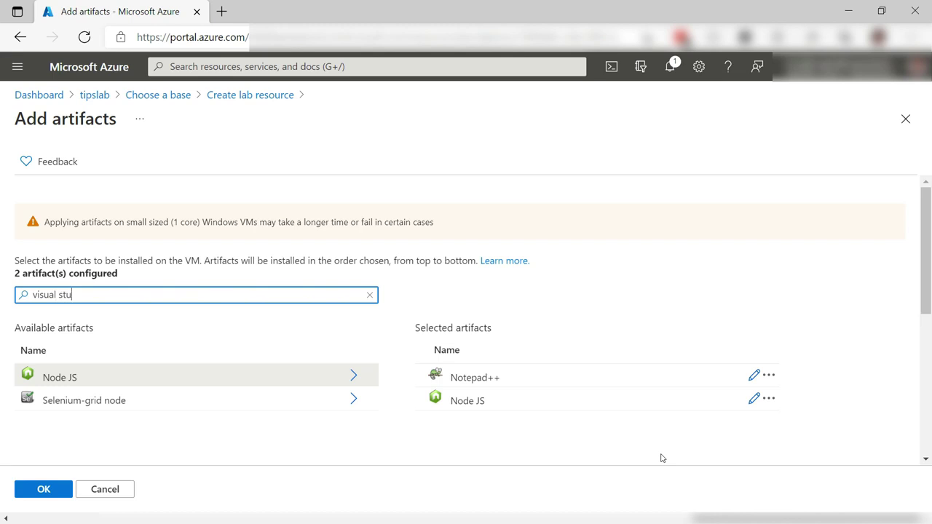
pyautogui.write('dio code')
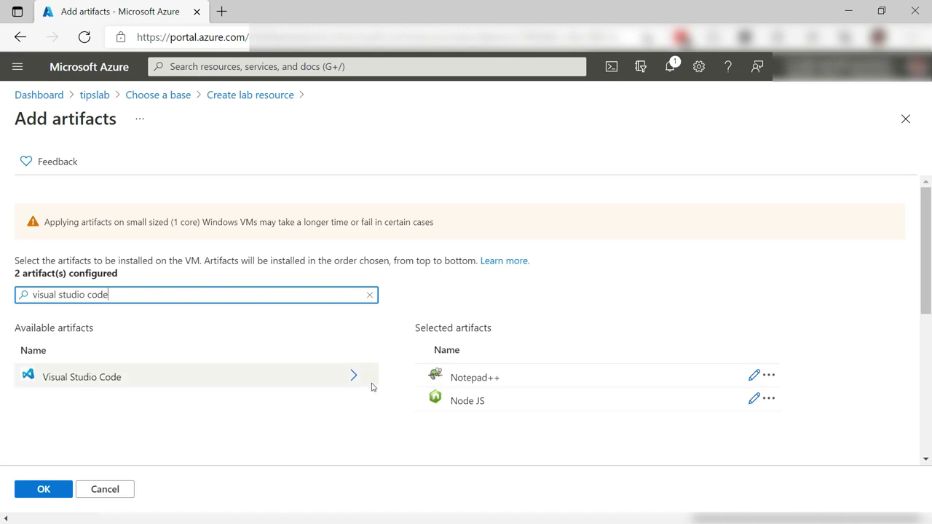
pyautogui.click(353, 378)
pyautogui.click(705, 501)
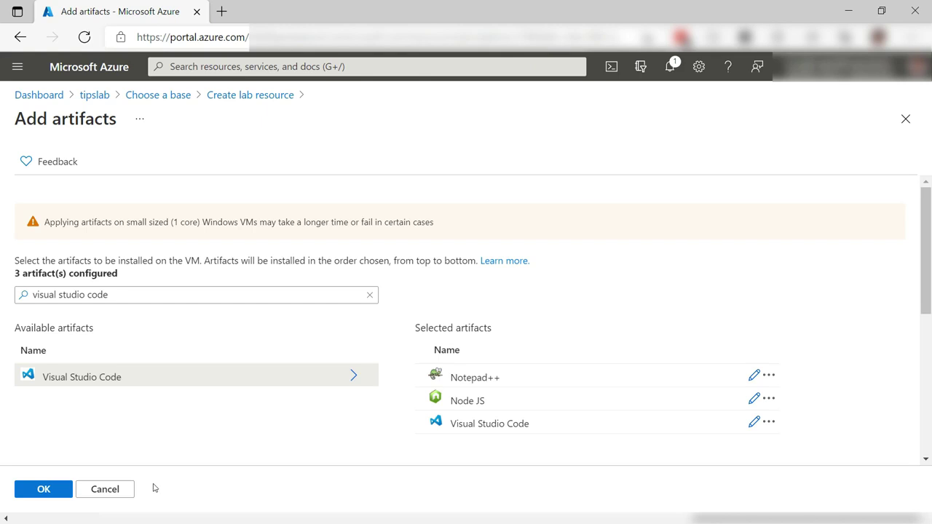
pyautogui.click(58, 491)
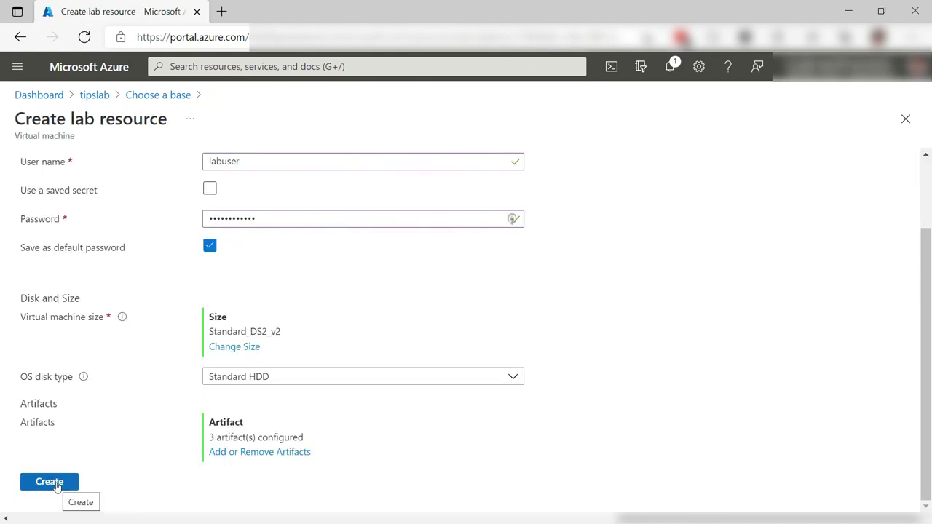
# - Make the VM claimable with 3 instances and create the machines
pyautogui.scroll(2, 135, 374)
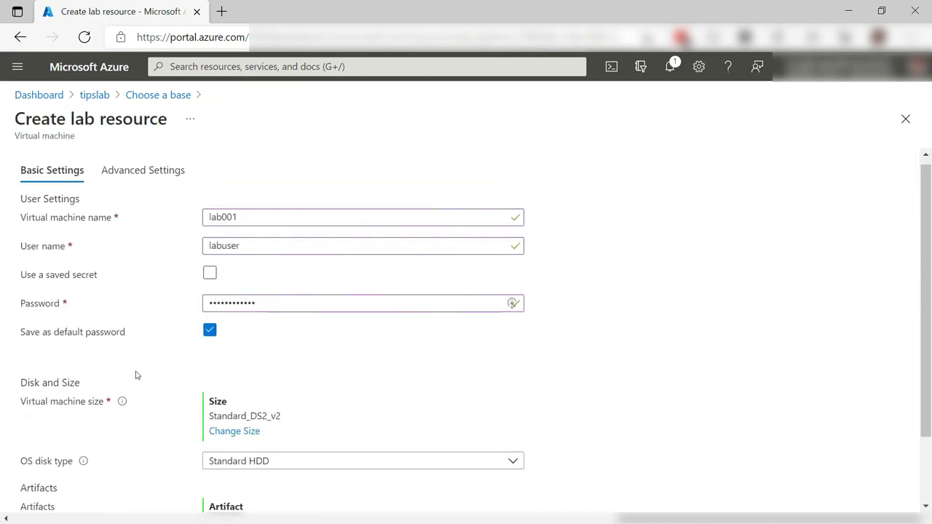
pyautogui.click(138, 179)
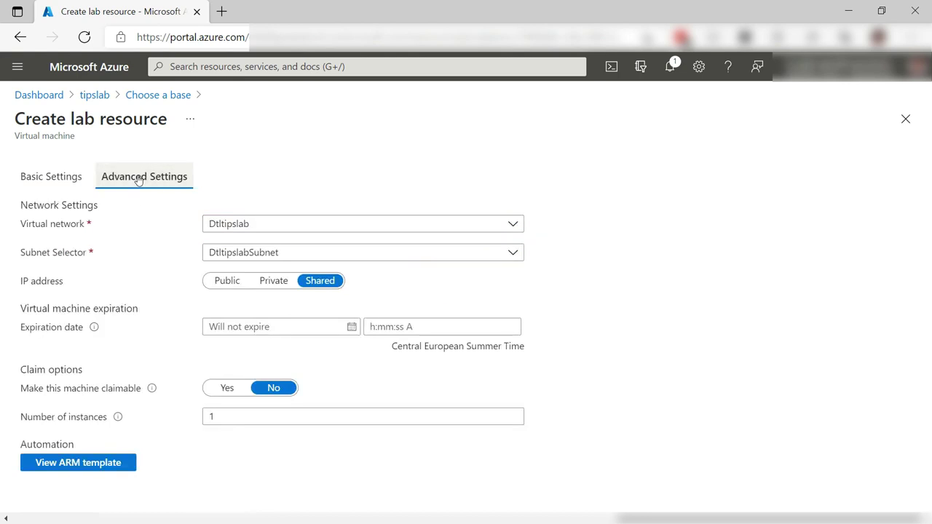
pyautogui.click(226, 389)
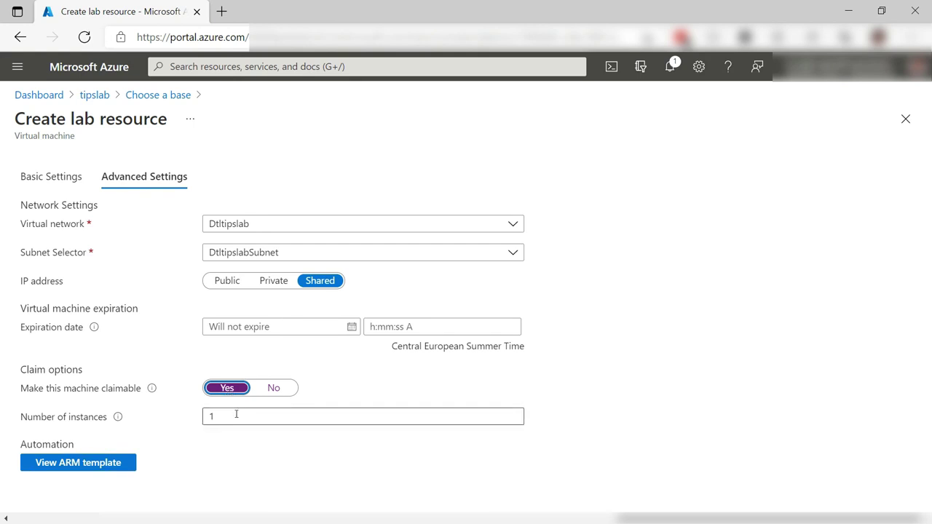
pyautogui.doubleClick(343, 414)
pyautogui.write('3')
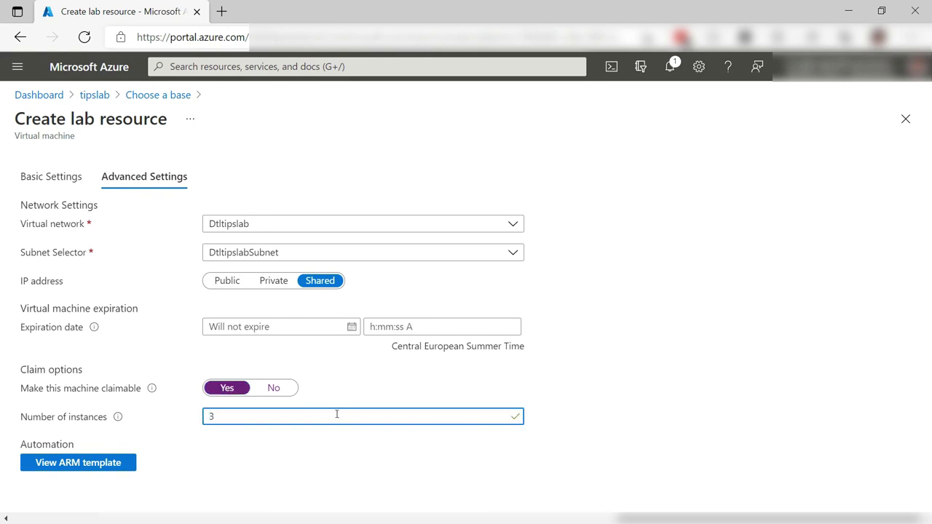
pyautogui.click(67, 183)
pyautogui.click(67, 183)
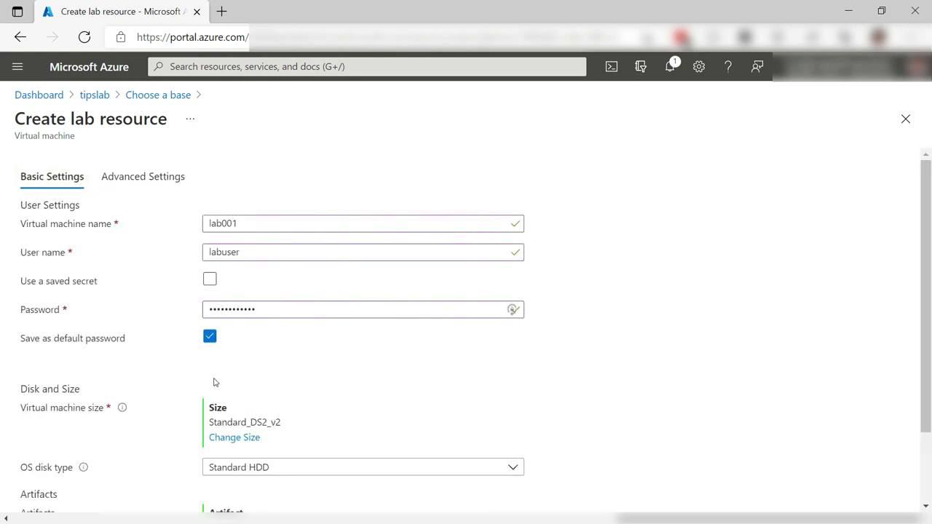
pyautogui.scroll(-3, 214, 380)
pyautogui.click(69, 482)
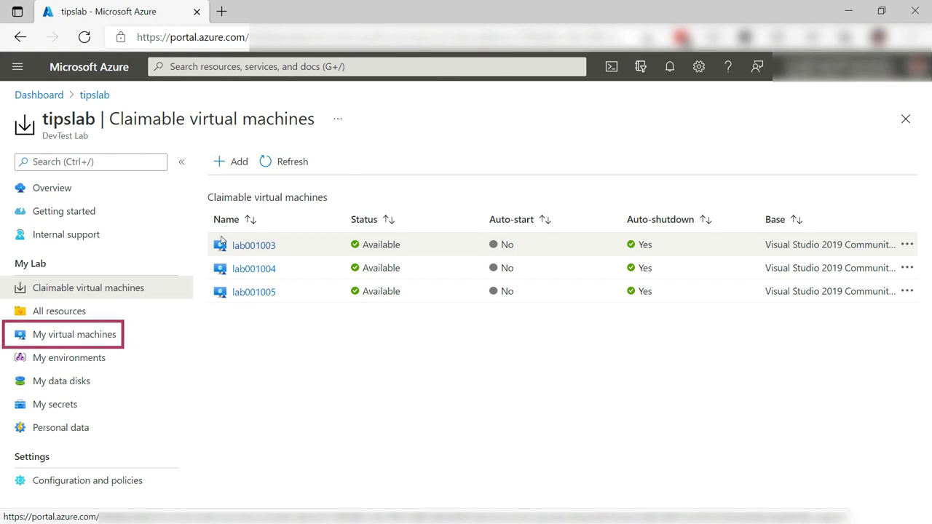
# - Claim lab001003 and begin creating a reusable formula from it
pyautogui.click(243, 245)
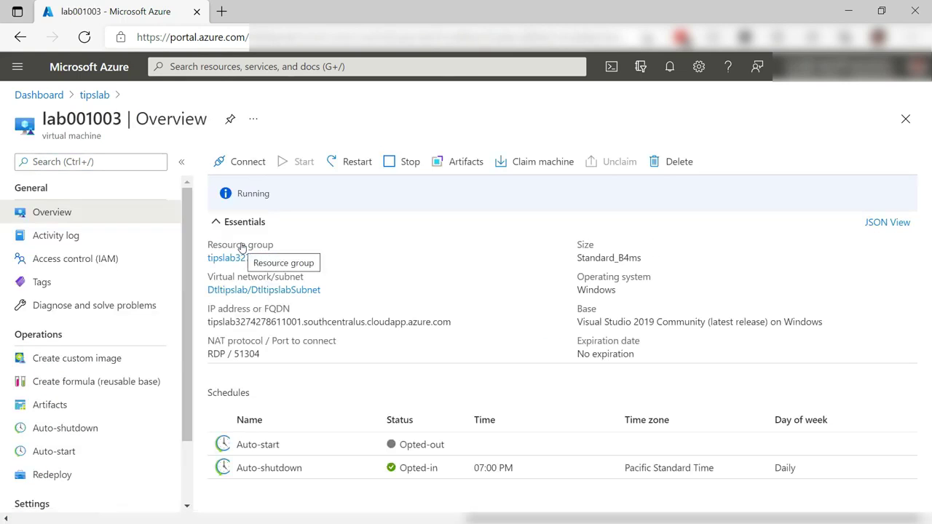
pyautogui.click(516, 164)
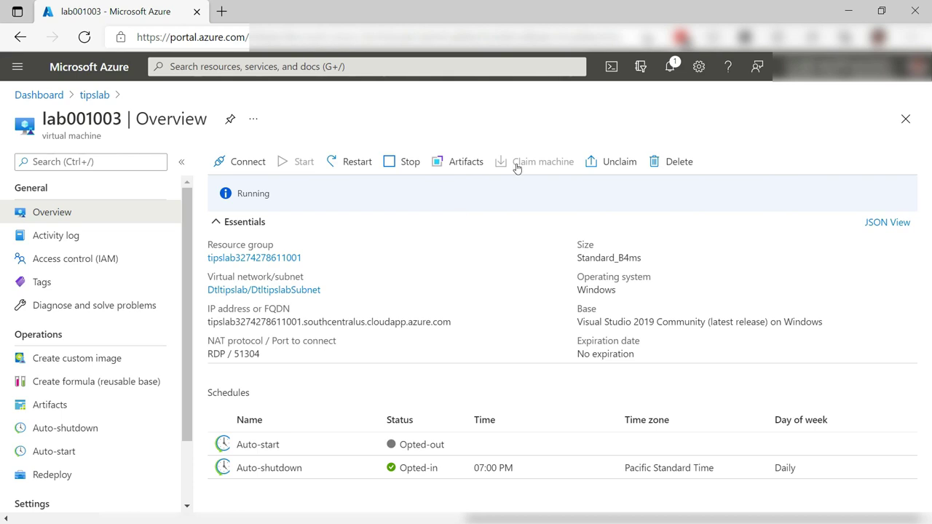
pyautogui.click(80, 387)
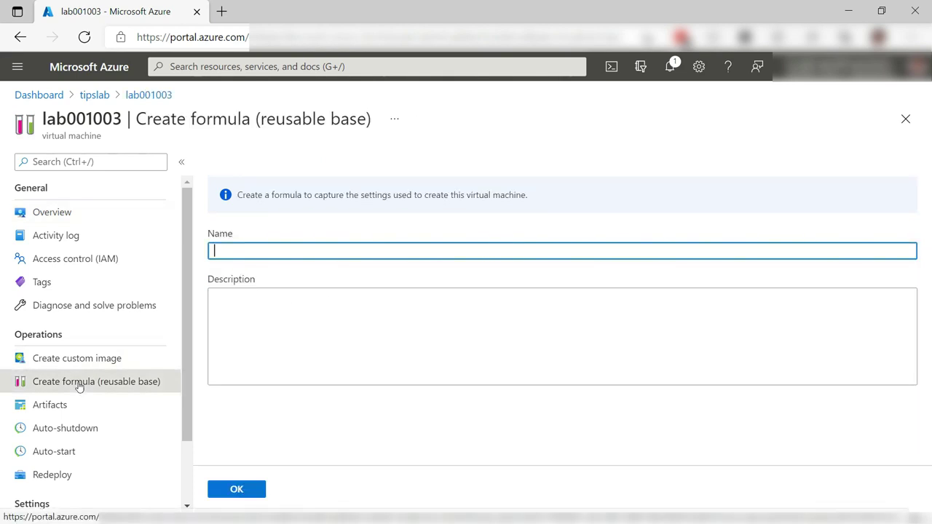
# - Save the formula under the name vsformula
pyautogui.write('vsformula')
pyautogui.press('Tab')
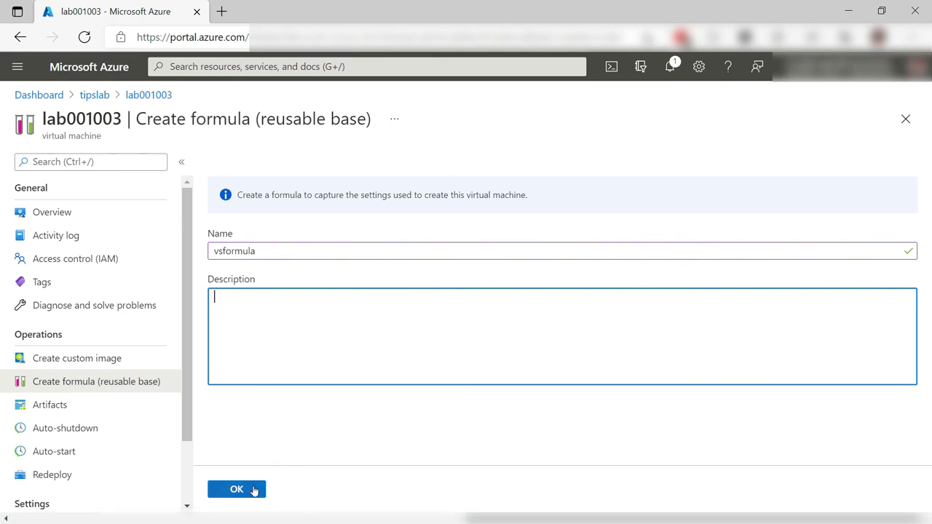
pyautogui.click(253, 490)
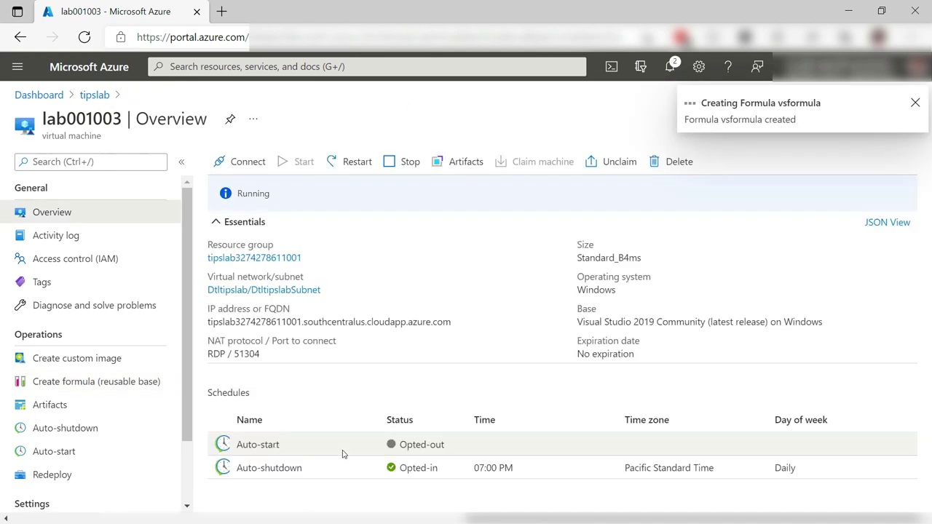
# - Verify lab001003's three artifacts show Succeeded, then return to its Overview
pyautogui.scroll(-2, 95, 473)
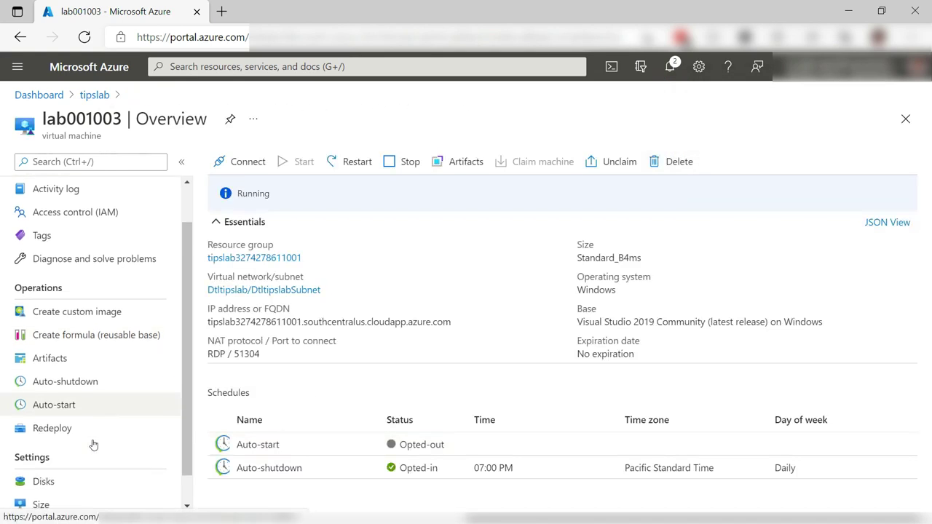
pyautogui.click(76, 331)
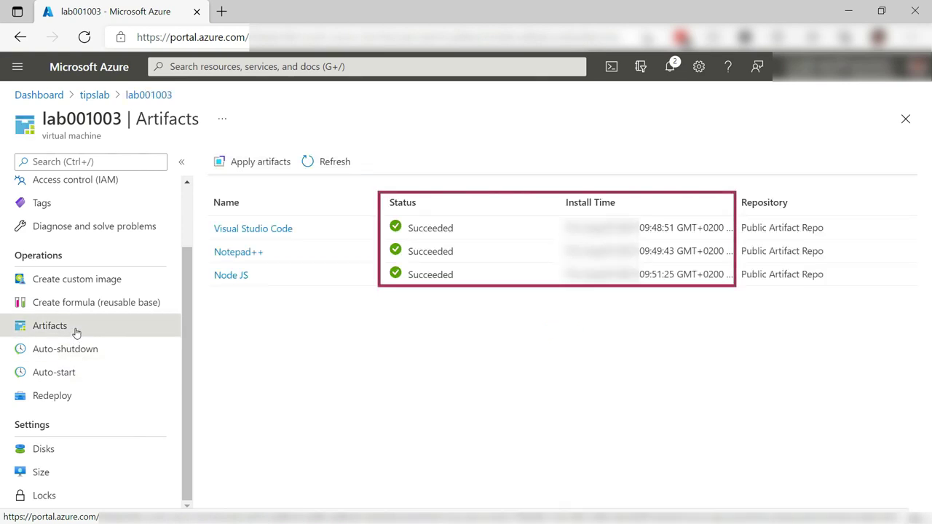
pyautogui.scroll(2, 75, 332)
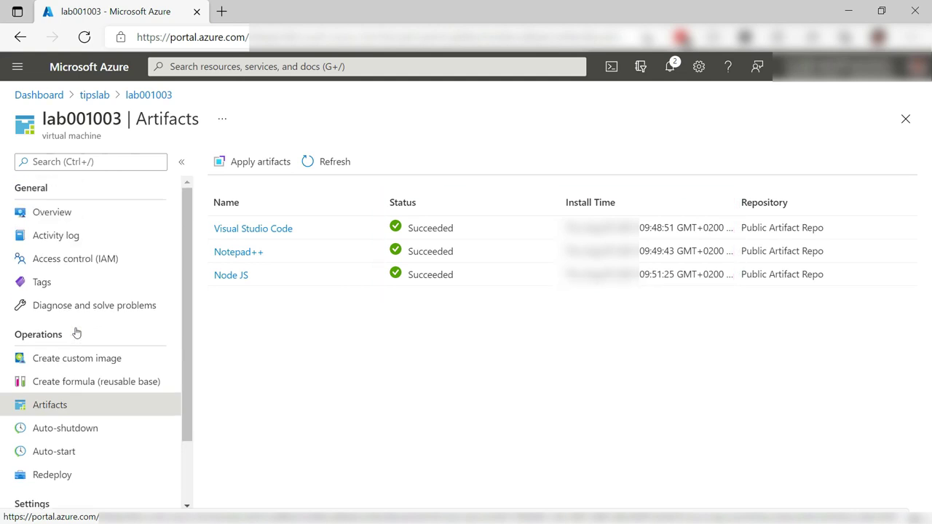
pyautogui.click(99, 213)
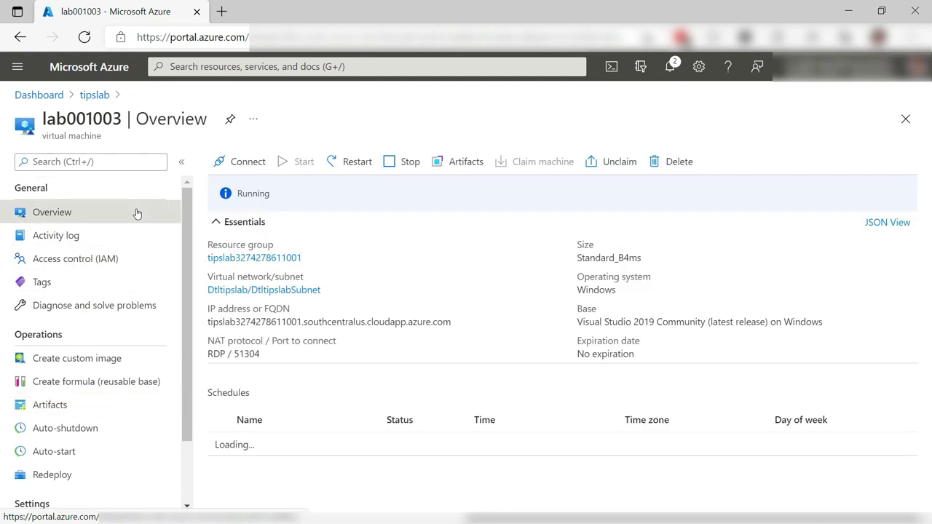
# - Connect to lab001003 via its RDP file and launch Notepad++ by searching 'note'
pyautogui.click(252, 164)
pyautogui.click(645, 102)
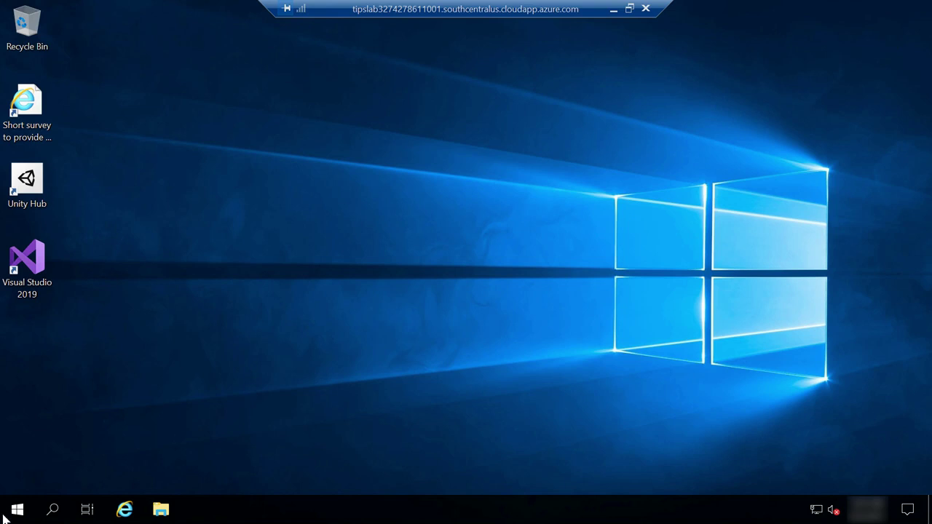
pyautogui.click(16, 510)
pyautogui.write('v')
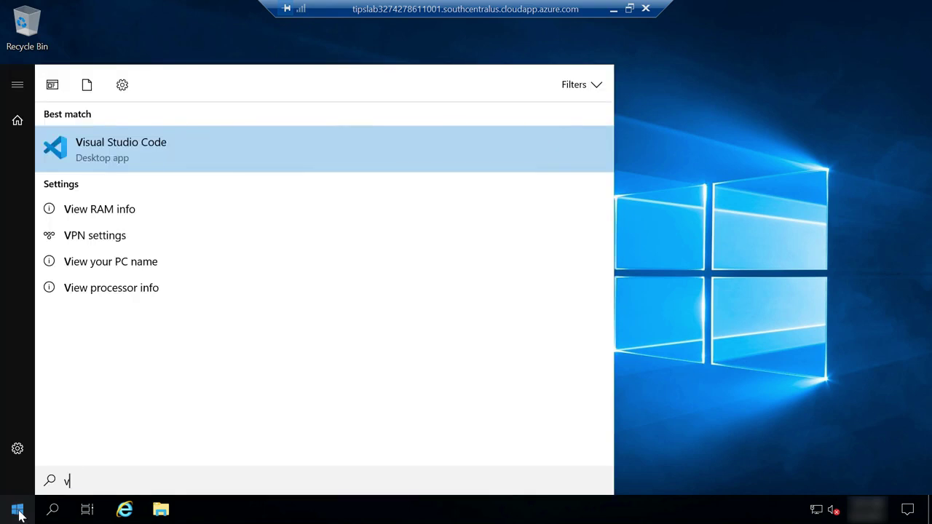
pyautogui.press('BackSpace')
pyautogui.write('note')
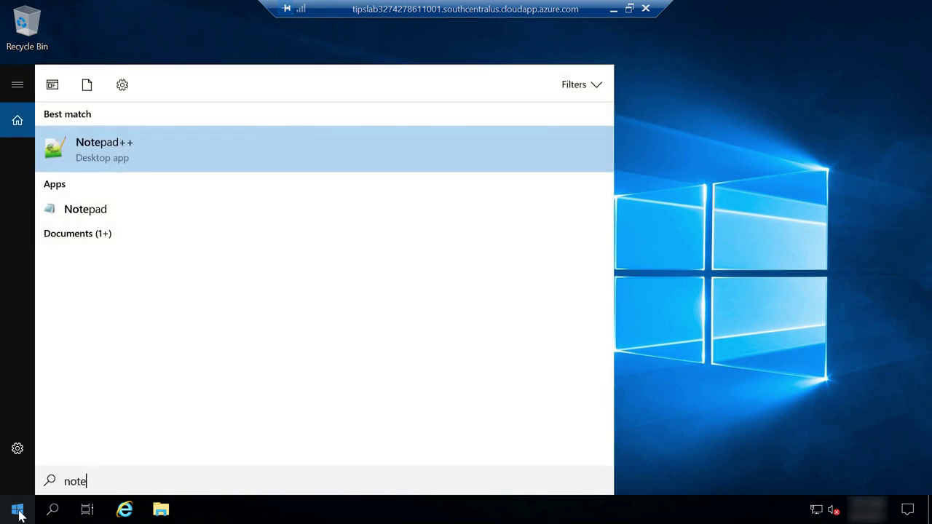
pyautogui.click(129, 155)
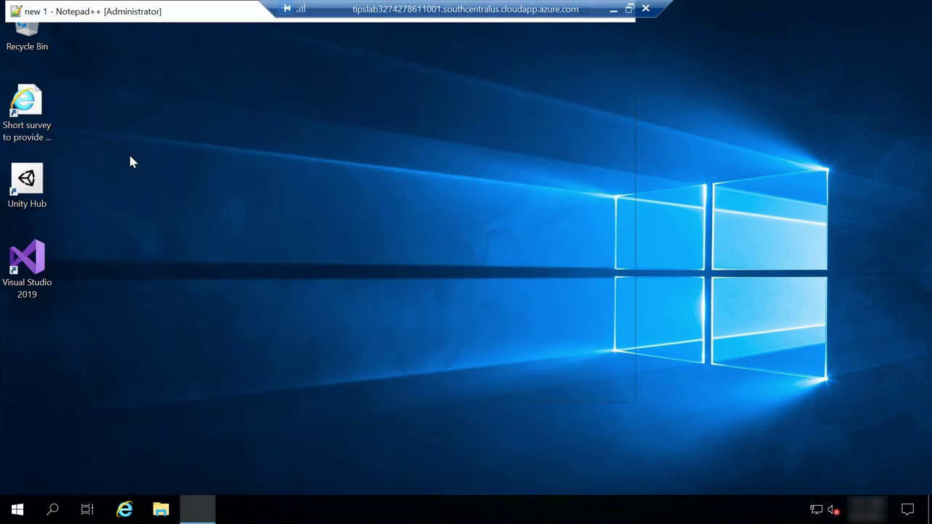